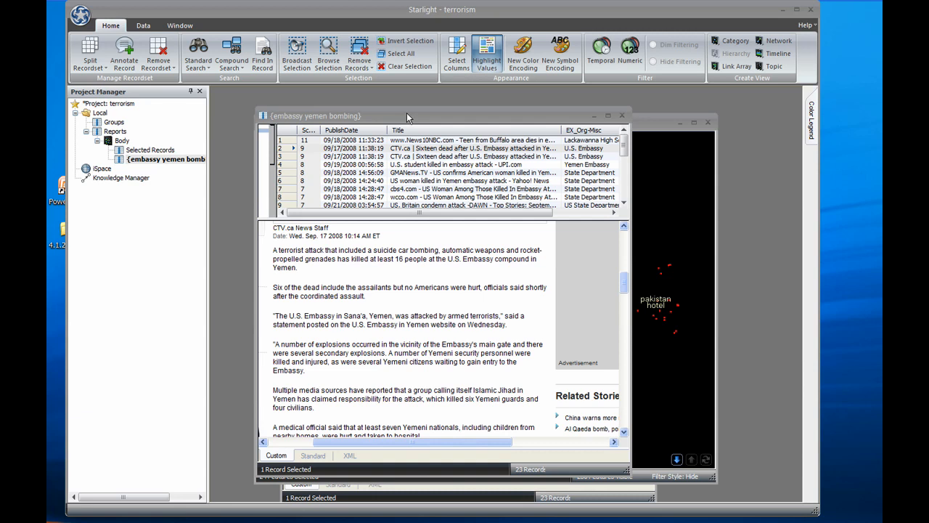
- Create a valueset from all values of the EX_Org-Misc column in the embassy yemen bombing records and review its entries
right_click(578, 133)
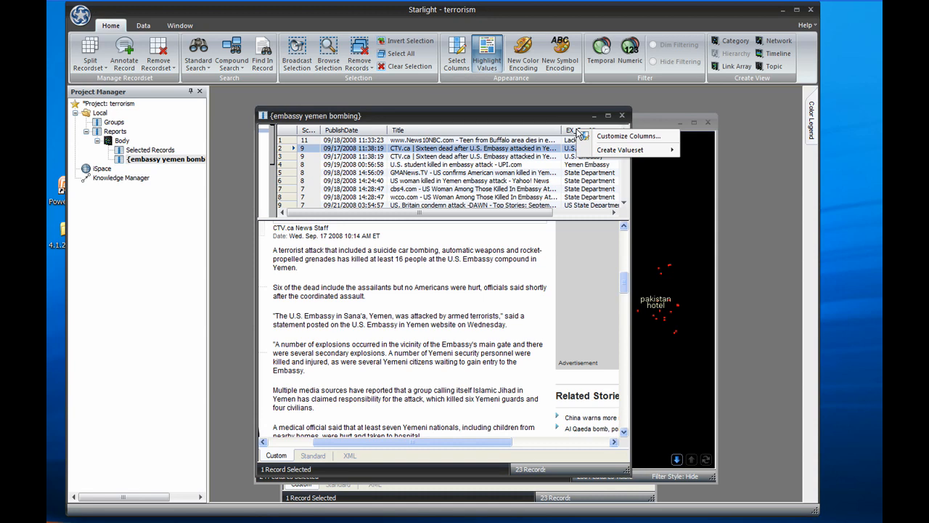
mouse_move(610, 151)
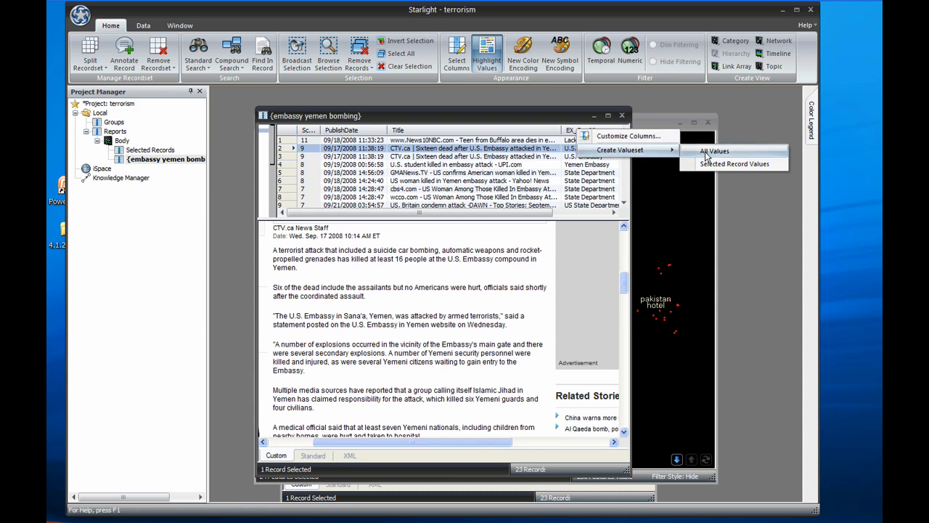
left_click(708, 153)
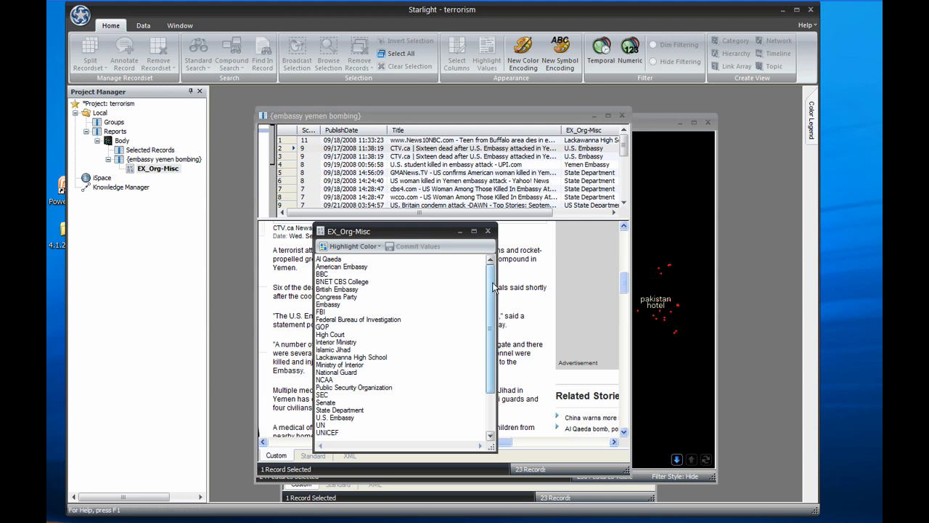
scroll(497, 312, "down", 1)
scroll(496, 312, "down", 1)
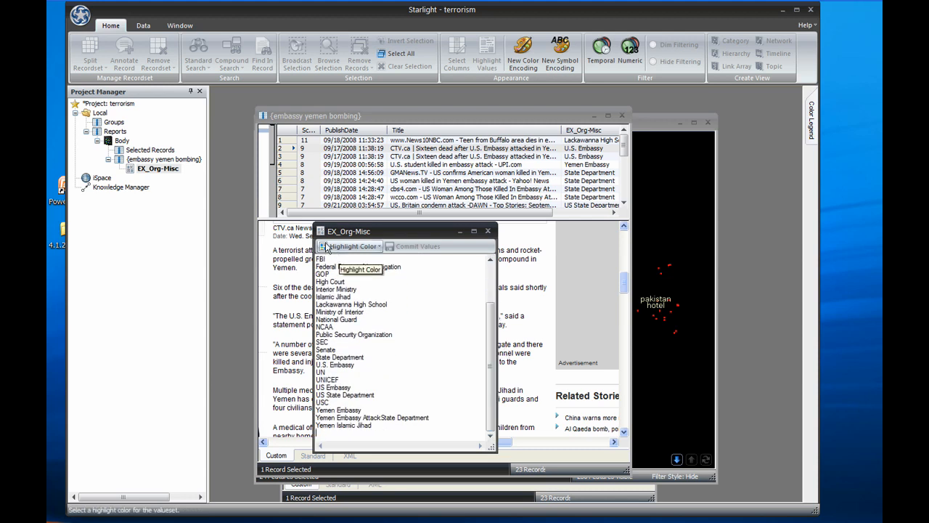
- Open the Groups recordset and read through the Abdurajak Janjalani Brigade (AJB) profile, including its key leaders section
double_click(120, 123)
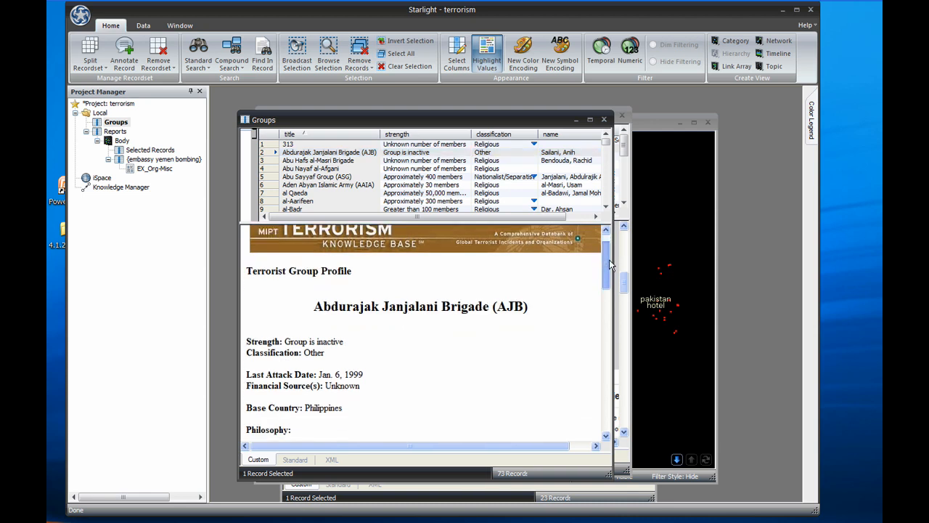
left_click_drag(607, 258, 616, 334)
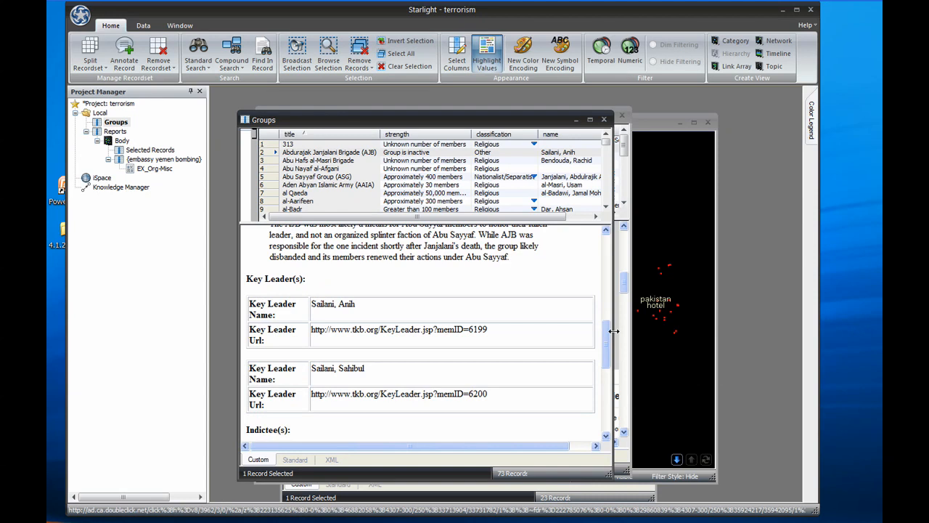
left_click_drag(614, 331, 613, 258)
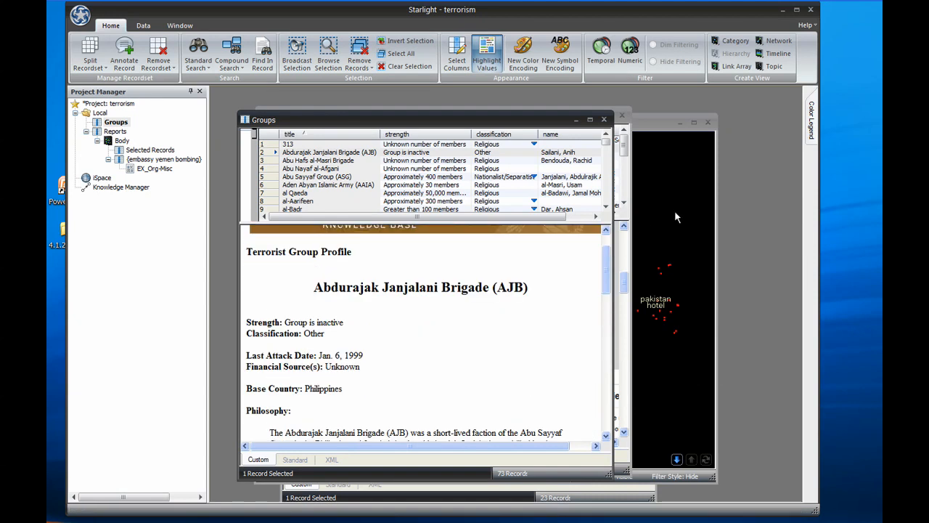
- Create a 2D-only network view of the Groups records with an edge from title to relatedGroupName
left_click(775, 41)
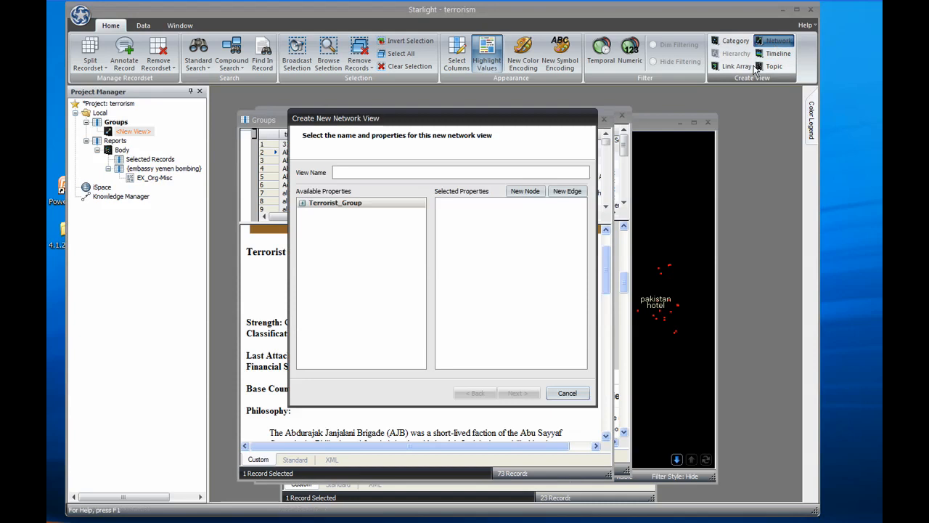
left_click(572, 193)
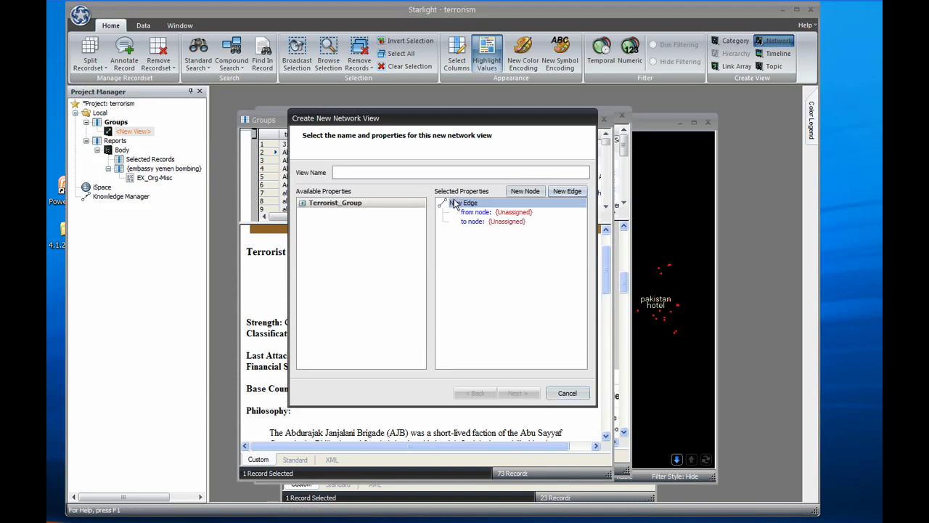
left_click(303, 204)
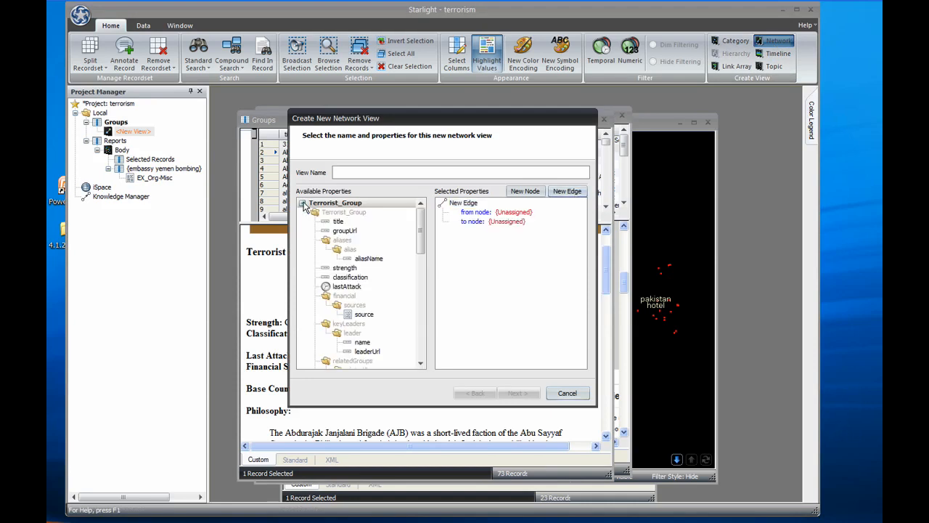
left_click_drag(339, 223, 512, 215)
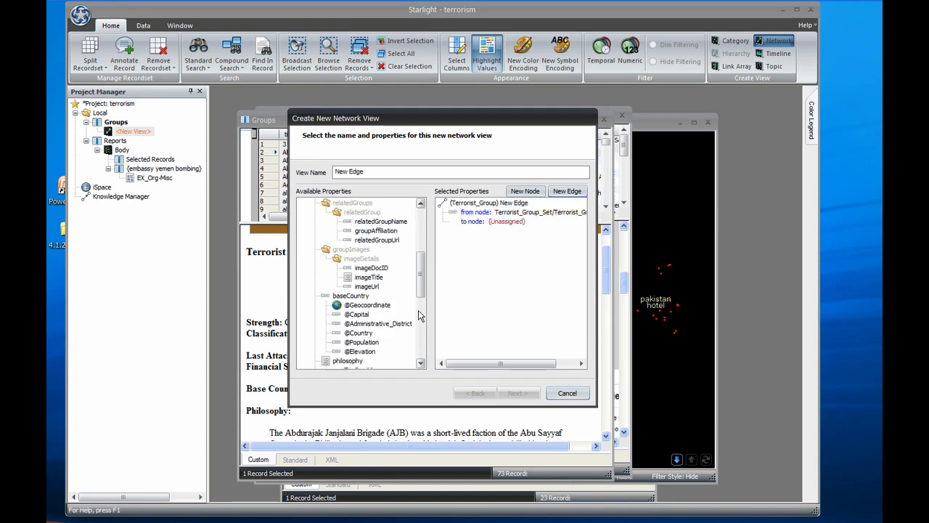
scroll(418, 310, "down", 5)
left_click_drag(378, 222, 495, 222)
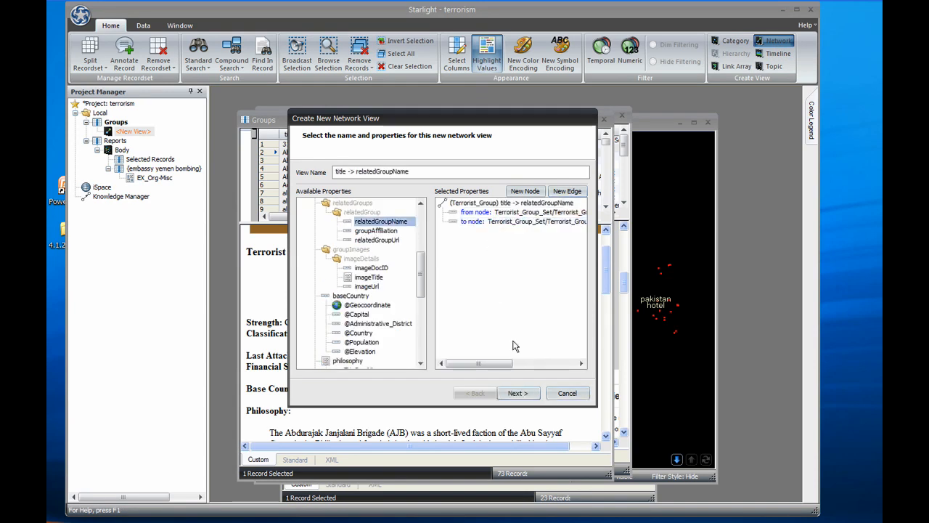
left_click(517, 393)
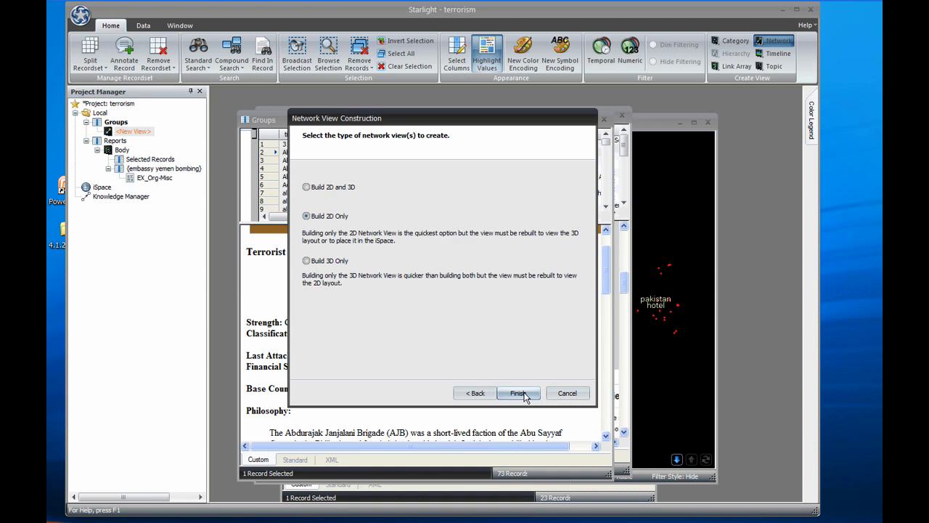
left_click(517, 393)
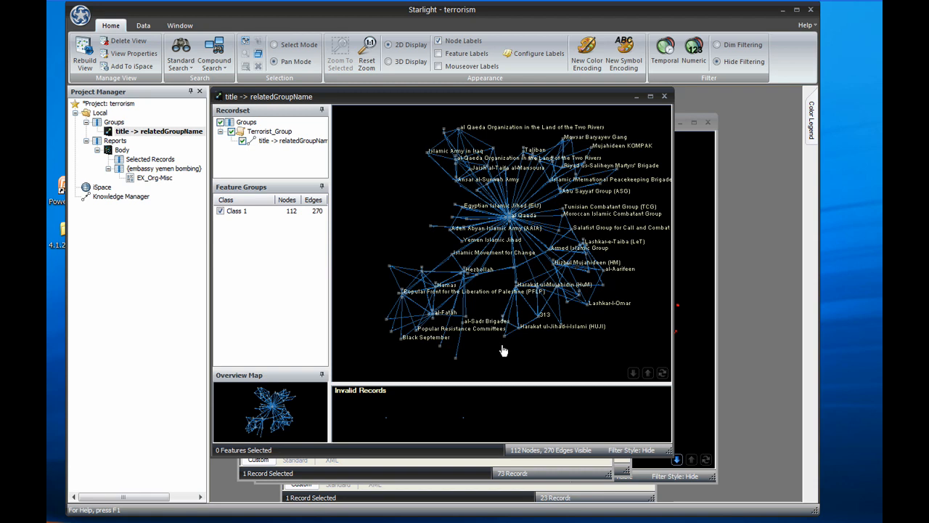
- Run a network search around the Yemen Islamic Jihad node in both directions, raising the search distance by one
left_click_drag(278, 97, 366, 104)
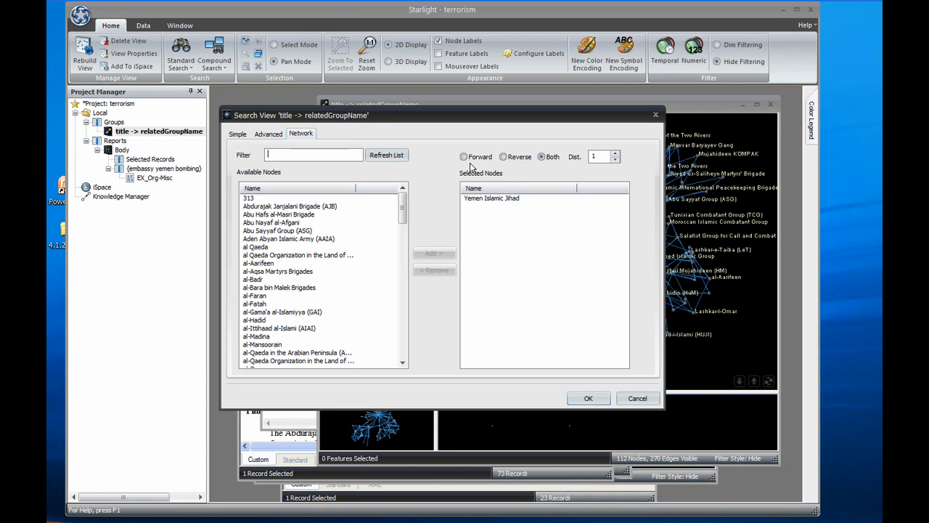
left_click(615, 153)
left_click(589, 398)
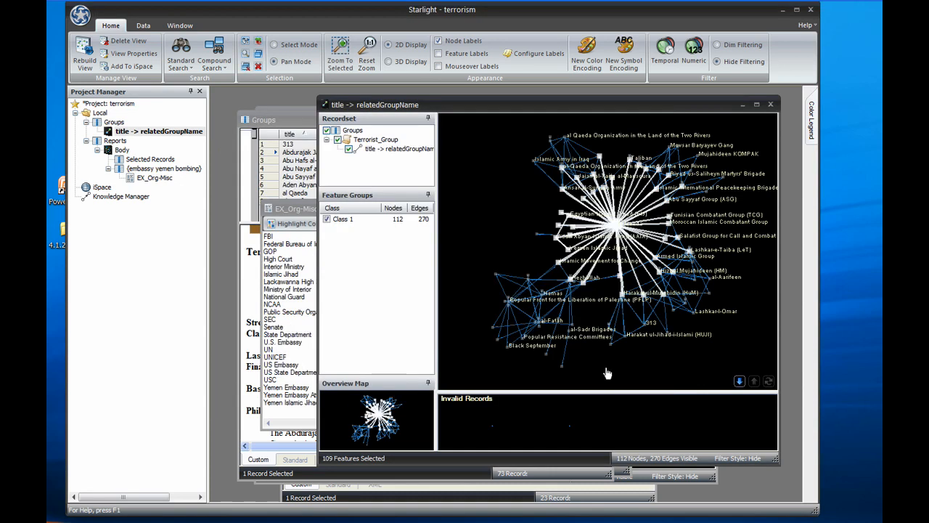
- Browse the selected network features as a recordset and create a valueset from all values of its name column
left_click(247, 57)
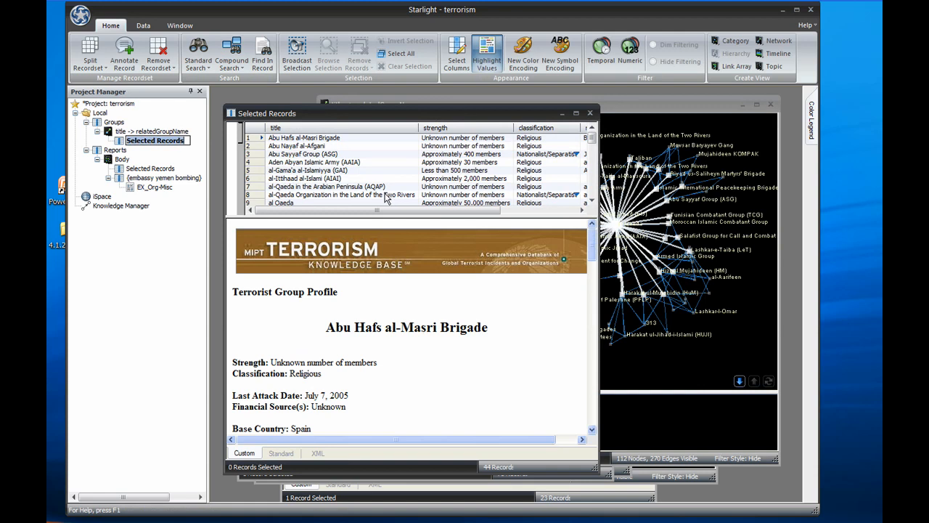
left_click_drag(404, 211, 480, 216)
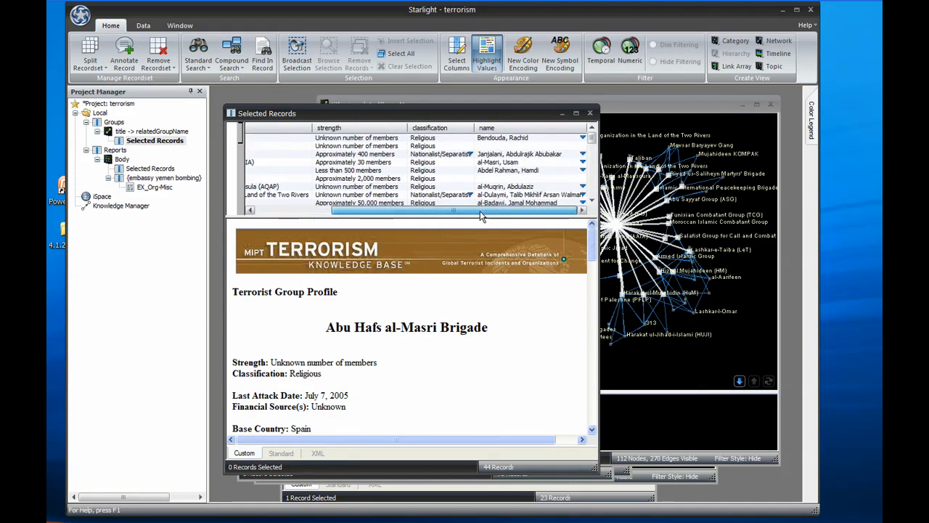
right_click(498, 134)
mouse_move(535, 155)
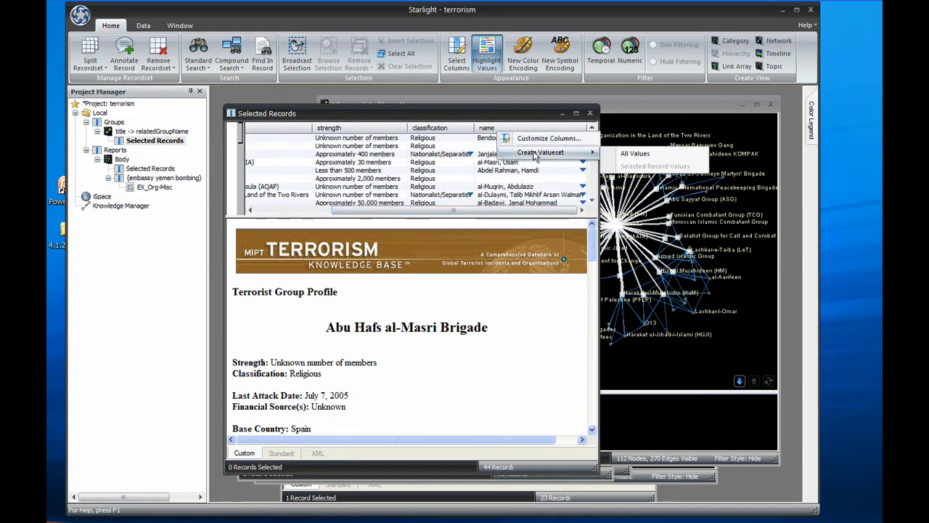
left_click(636, 153)
mouse_move(419, 186)
left_mouse_down()
mouse_move(423, 210)
mouse_move(419, 174)
left_mouse_up()
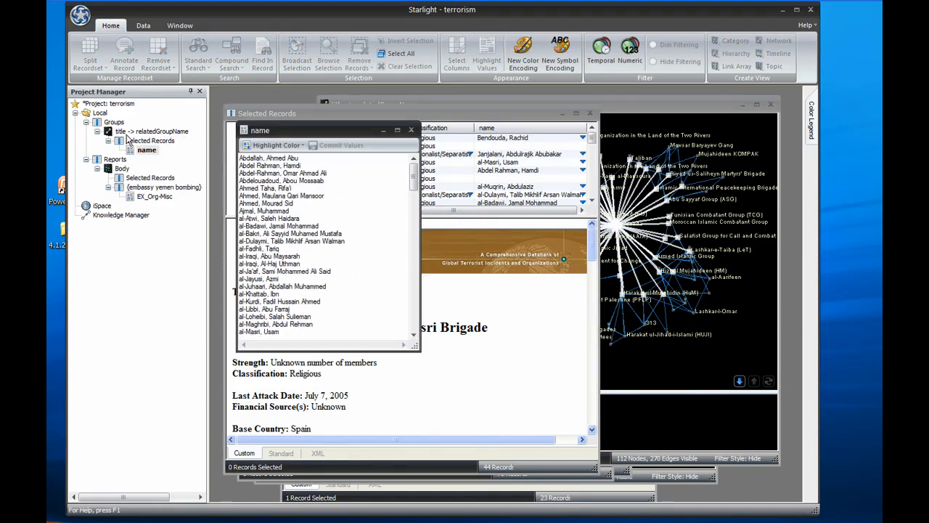
- Search the Body view's EX_Person property using the name valueset as filter, and select the reports containing the matching person
double_click(122, 169)
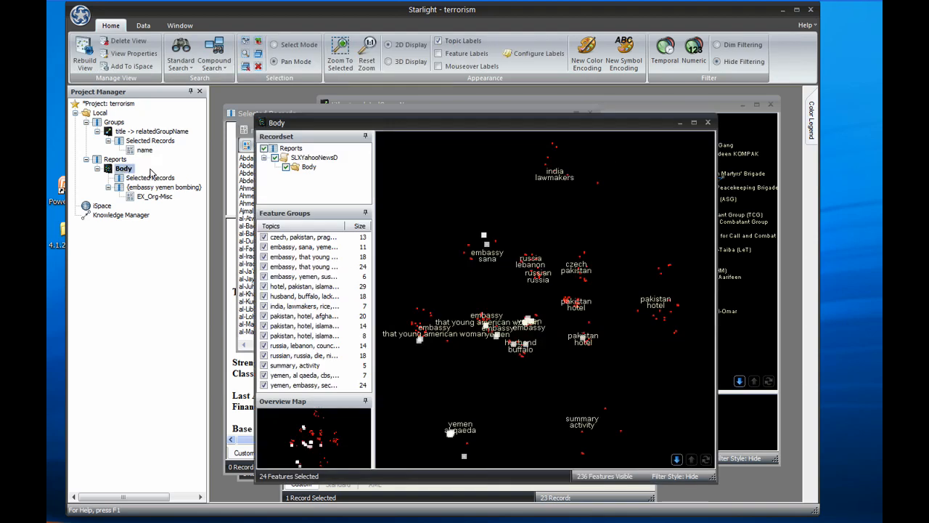
left_click(245, 133)
left_click_drag(440, 206, 457, 204)
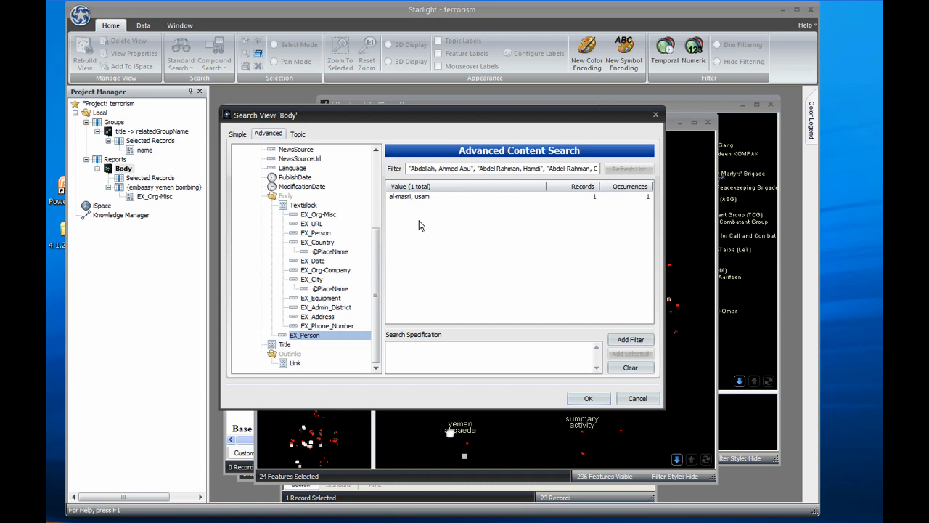
double_click(416, 195)
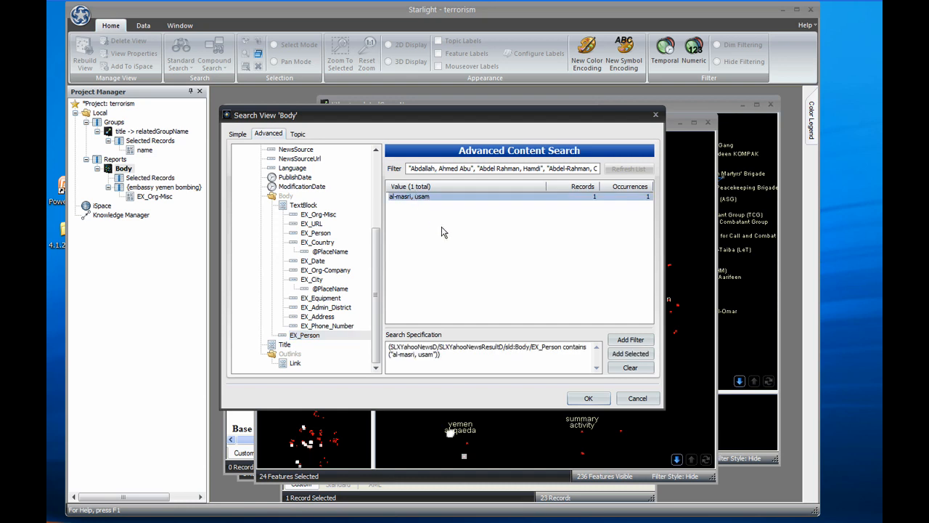
left_click(588, 398)
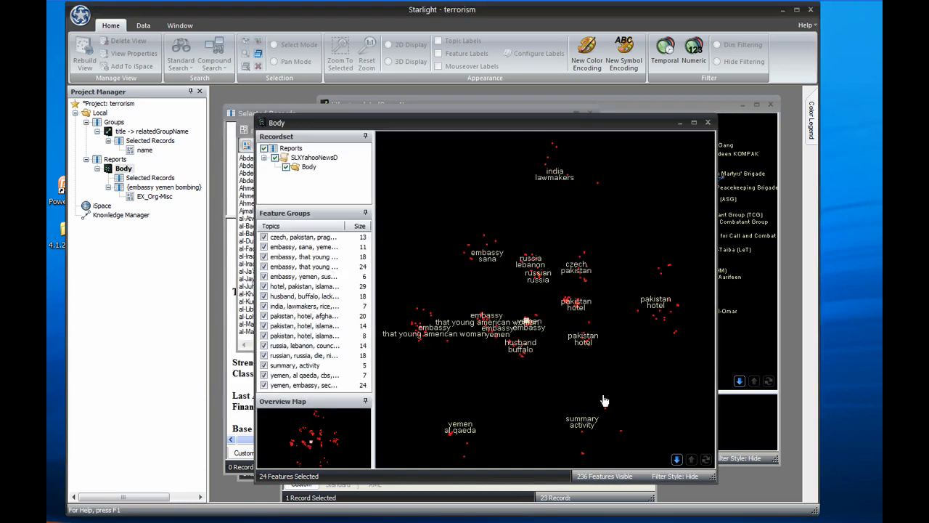
- Browse the record selected in the Body view as its own recordset and read the article "Yemini terrorist set free in Libya"
scroll(529, 327, "up", 5)
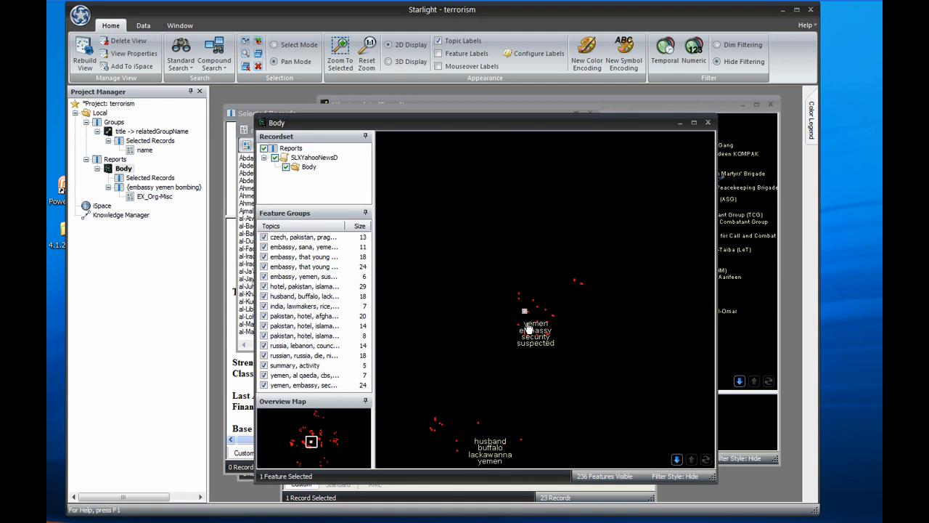
left_click(247, 58)
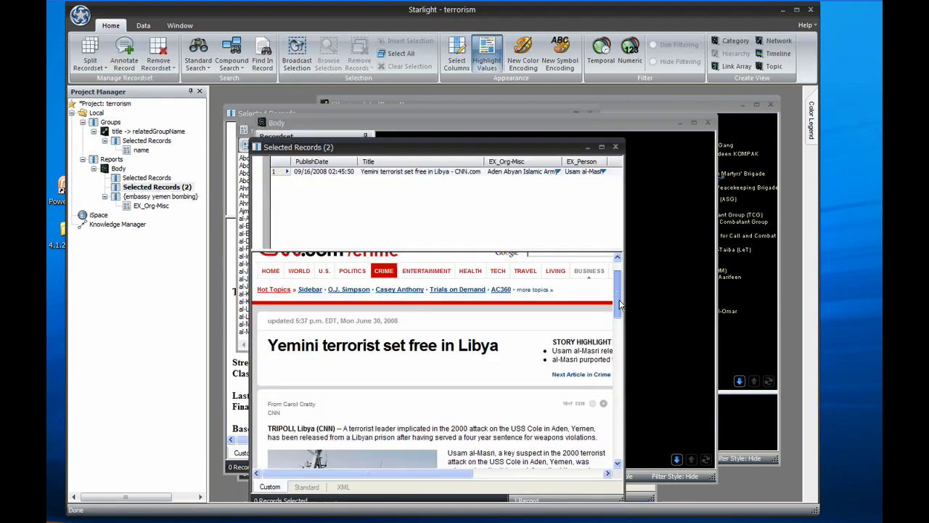
left_click_drag(619, 276, 618, 342)
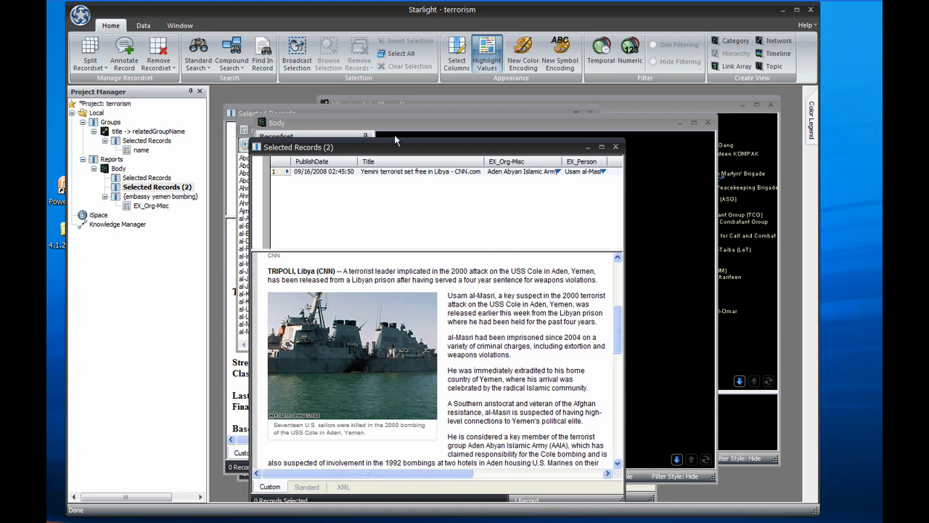
- Open terrorist incidents.csv from the demo files folder in Excel, look over its columns and close it
left_click(319, 6)
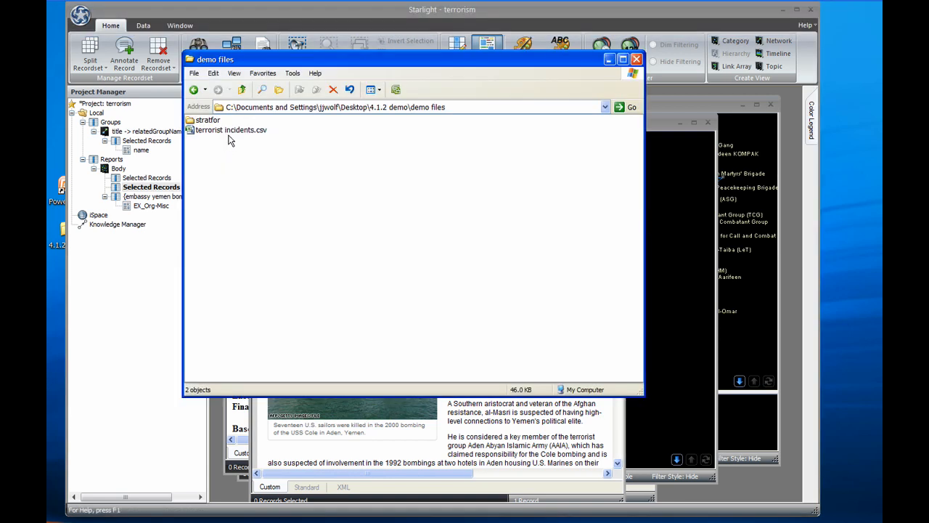
double_click(232, 131)
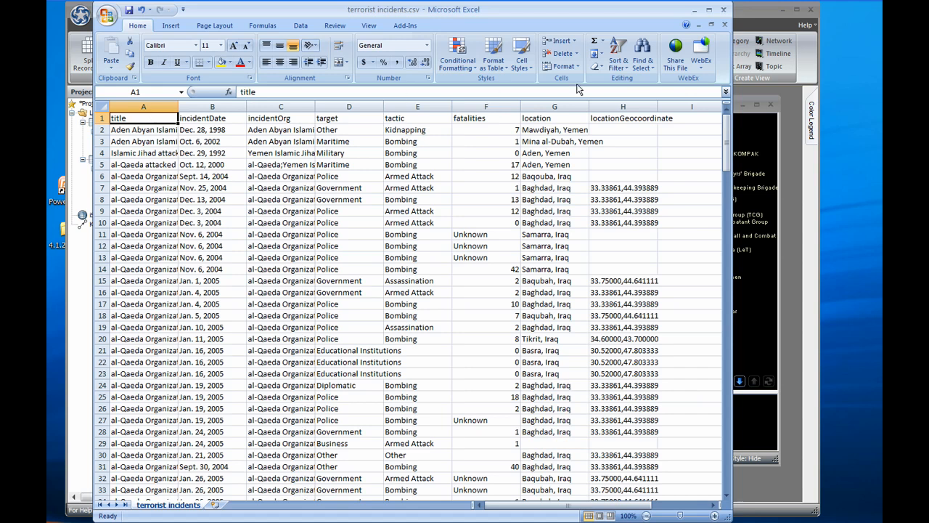
left_click(723, 10)
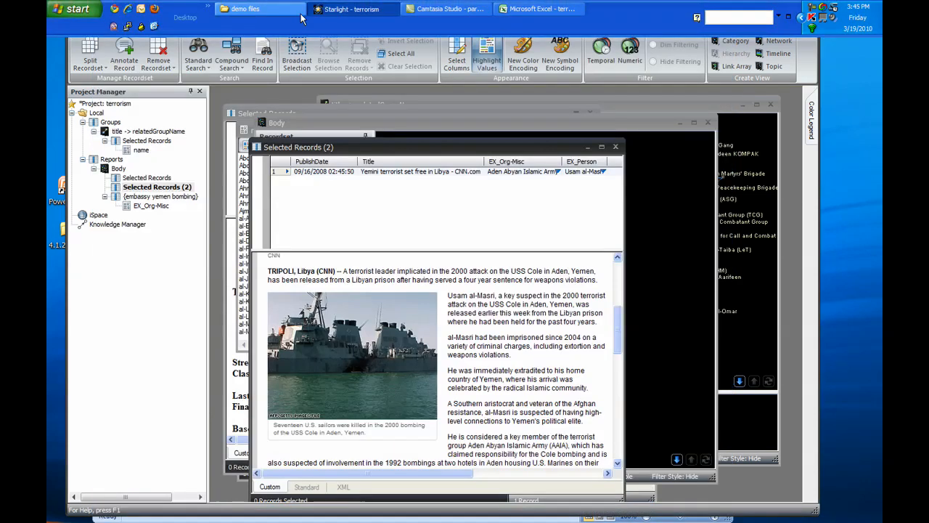
- Import terrorist incidents.csv from the demo files folder into the Starlight project using the Default preprocessor and automatic XML registration
left_click(259, 8)
left_click_drag(226, 129, 145, 320)
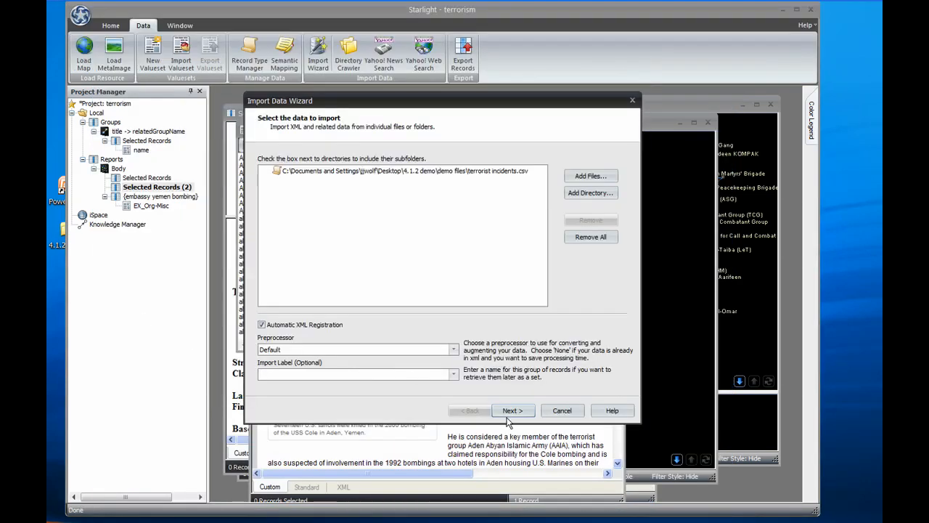
left_click(512, 411)
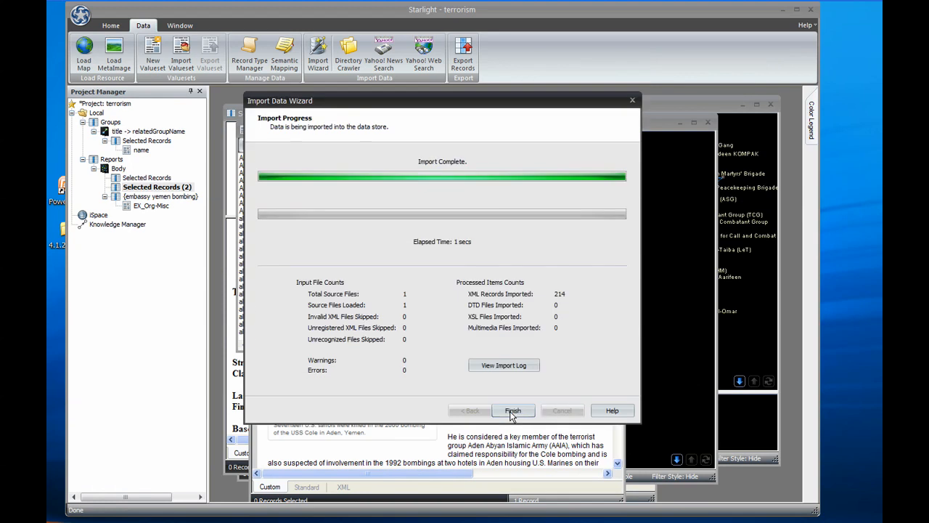
left_click(511, 468)
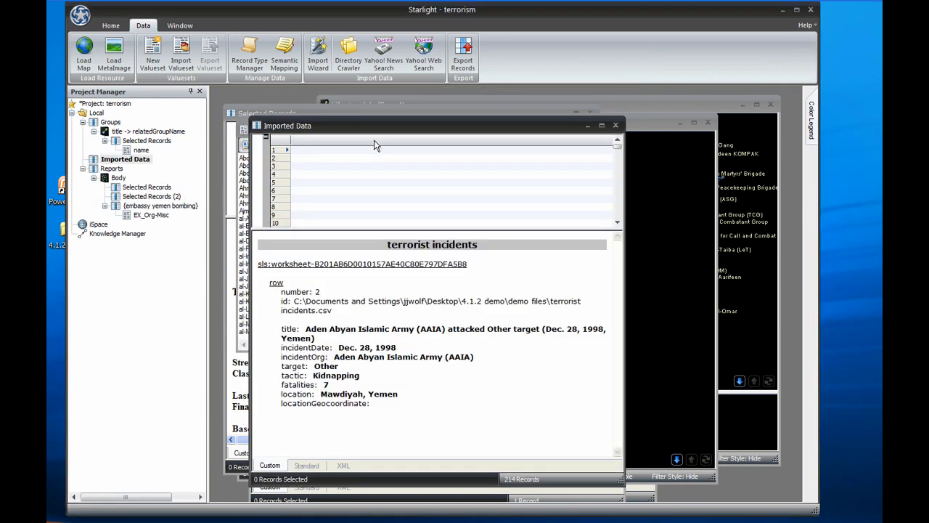
- Show title, incidentDate, incidentOrg, target, tactic, fatalities and location as columns in the Imported Data recordset, kept as the default
right_click(375, 145)
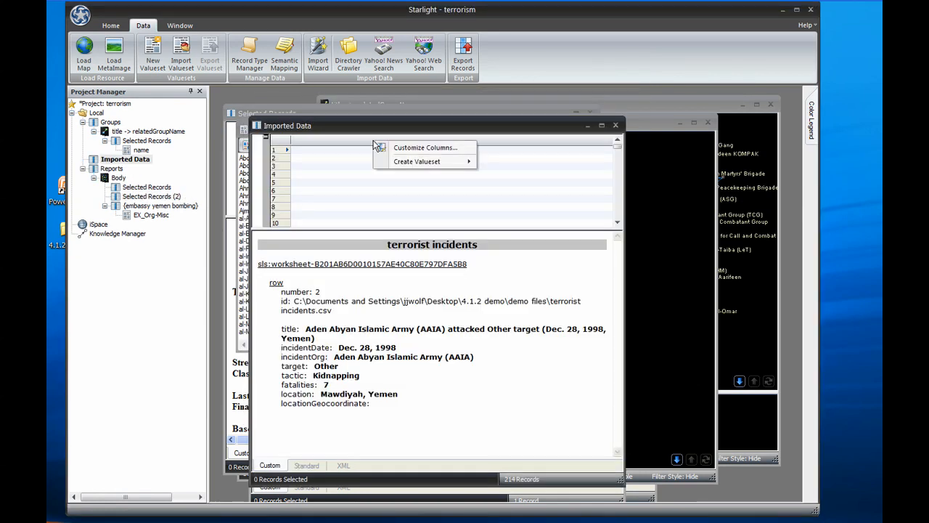
left_click(396, 150)
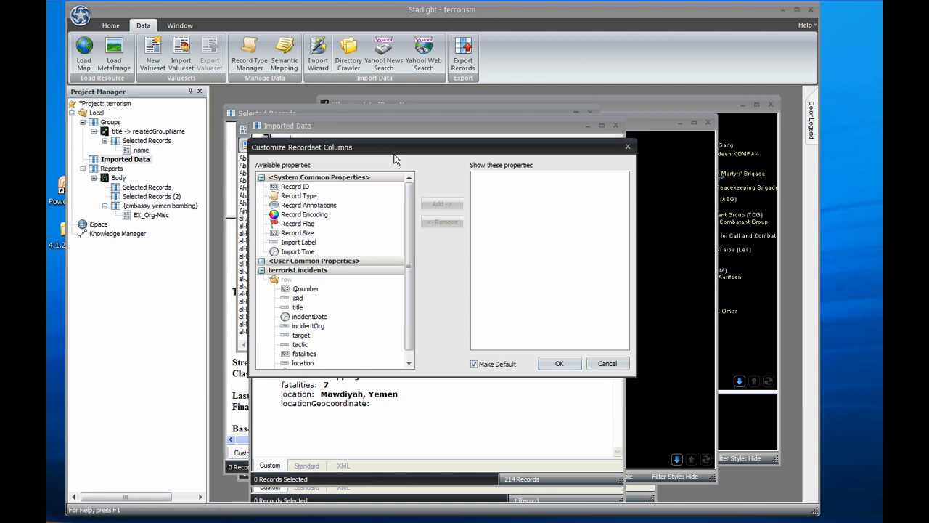
double_click(299, 308)
double_click(305, 318)
double_click(305, 326)
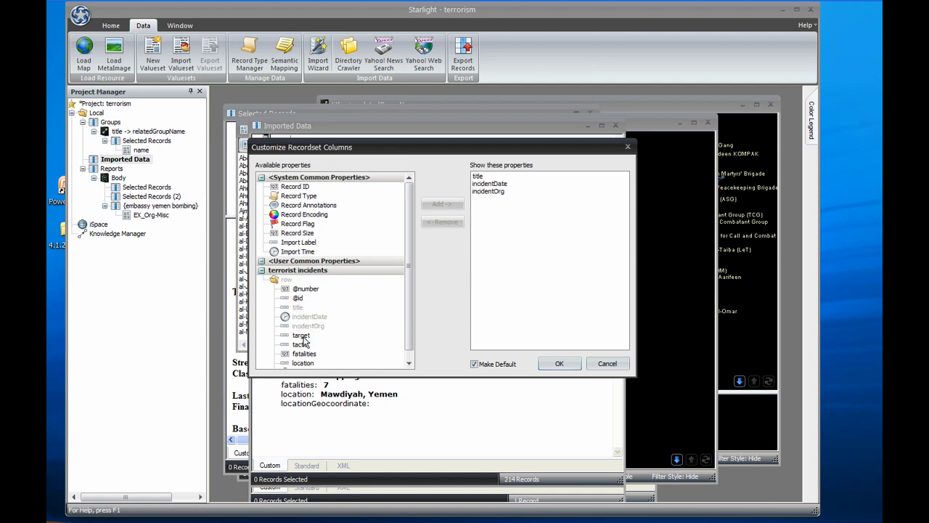
double_click(302, 335)
double_click(301, 345)
double_click(304, 354)
double_click(304, 364)
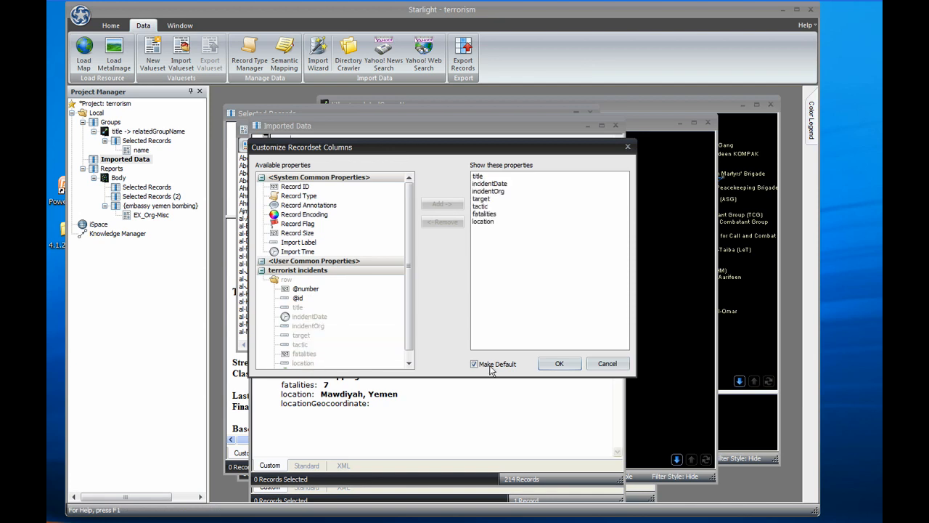
left_click(559, 363)
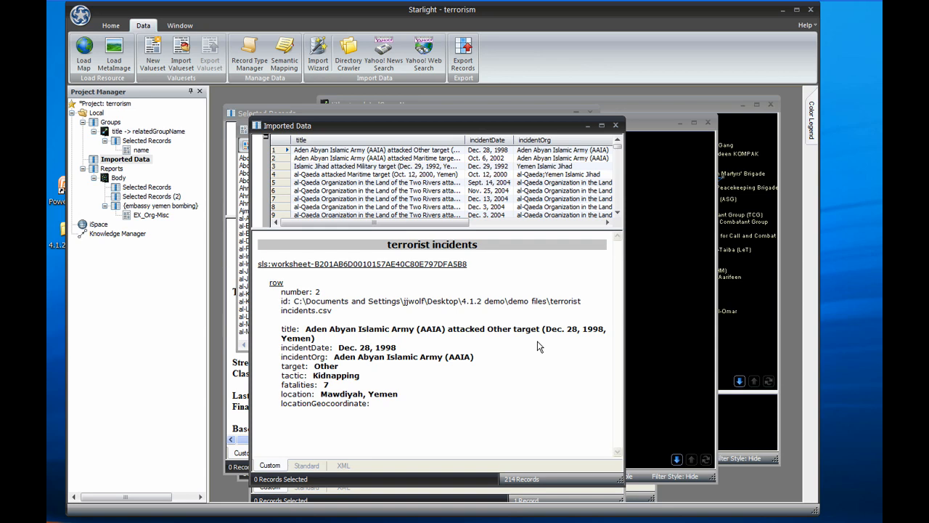
- Create a category view of the imported data grouped primarily by tactic and secondarily by incidentDate, using By Day of the Week
left_click(110, 26)
left_click(732, 41)
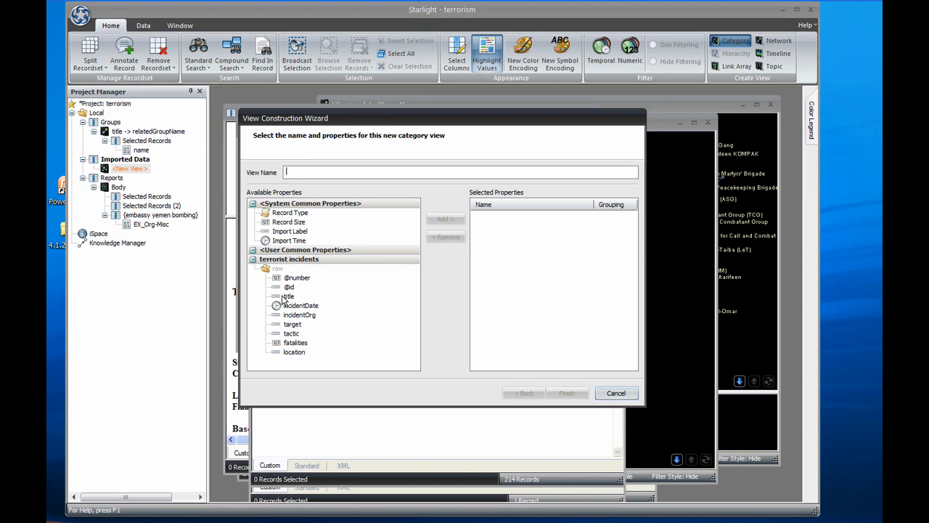
double_click(291, 333)
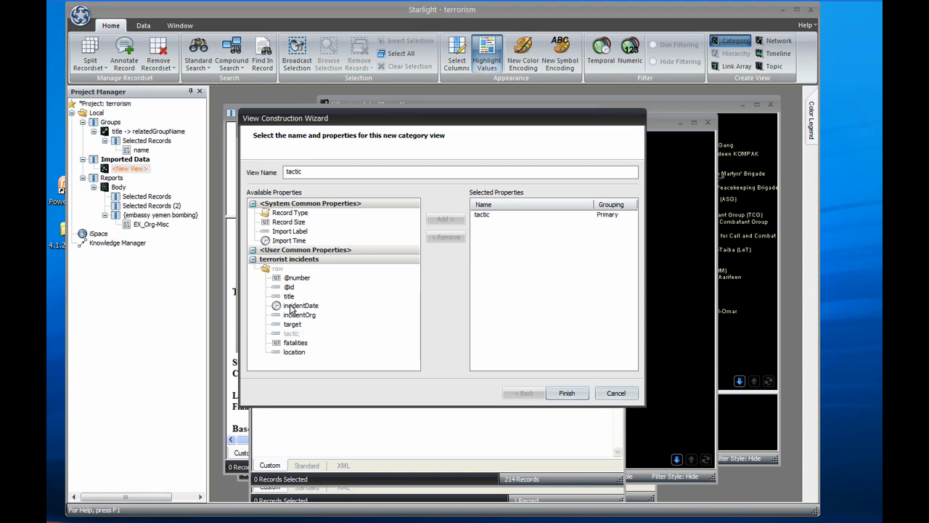
double_click(292, 307)
left_click(599, 222)
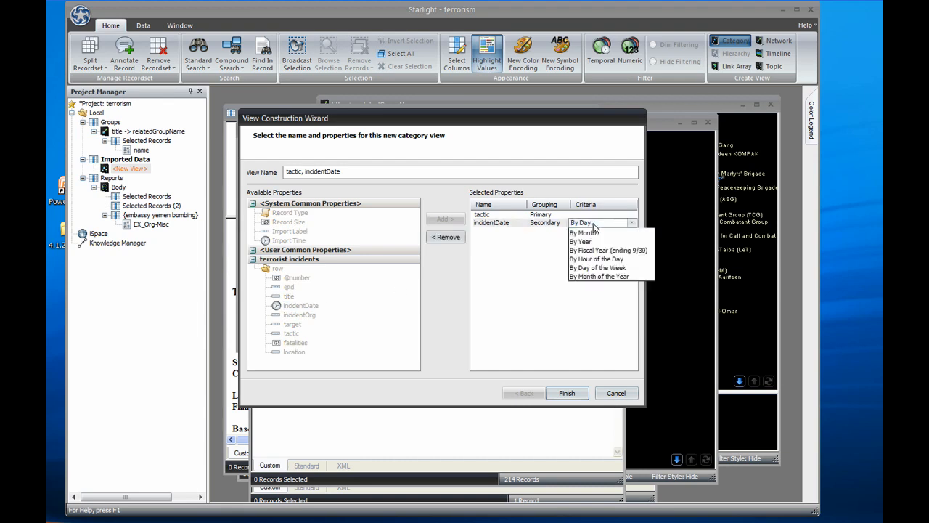
left_click(612, 286)
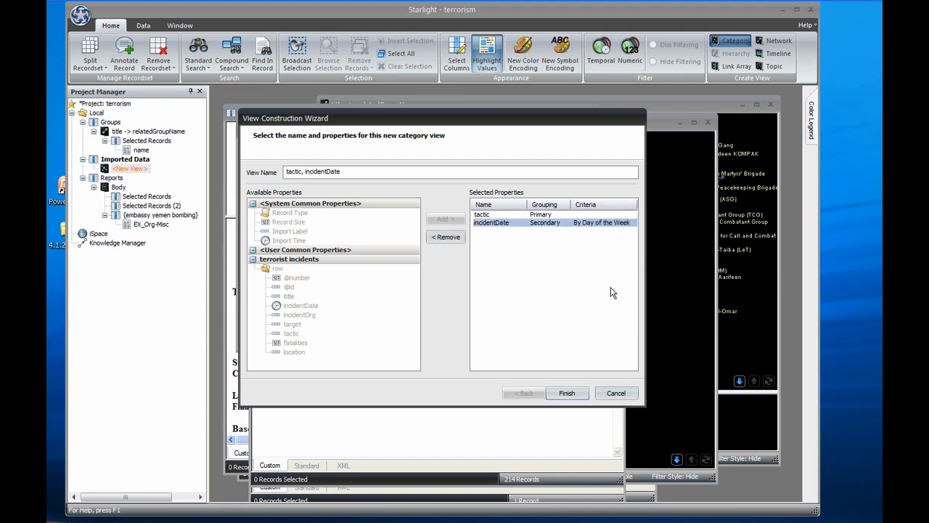
left_click(566, 393)
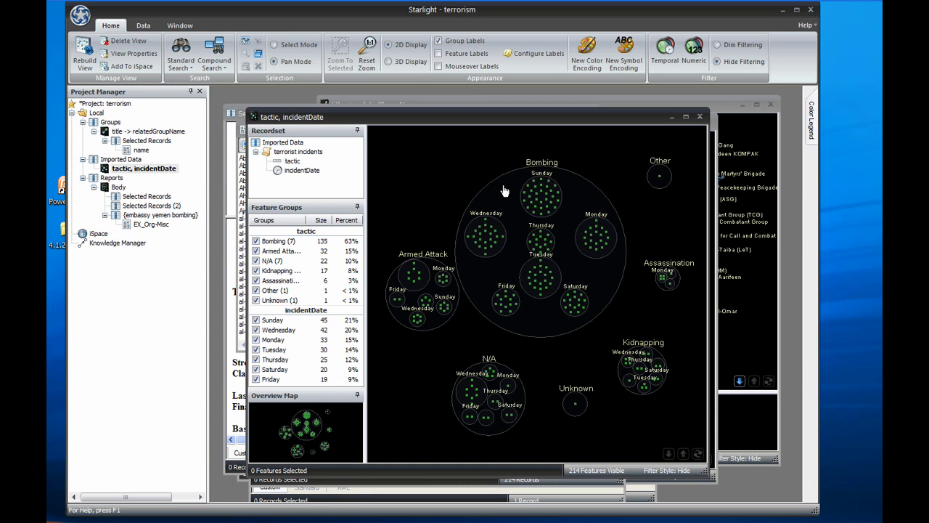
- Add a color legend that encodes the terrorist incidents by their target property with the Bolds palette
left_click(807, 140)
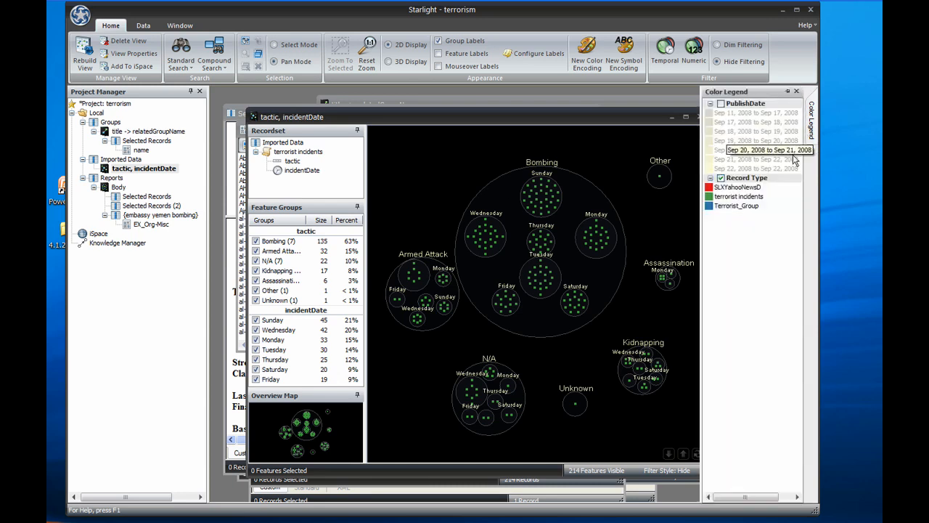
right_click(741, 276)
left_click(777, 281)
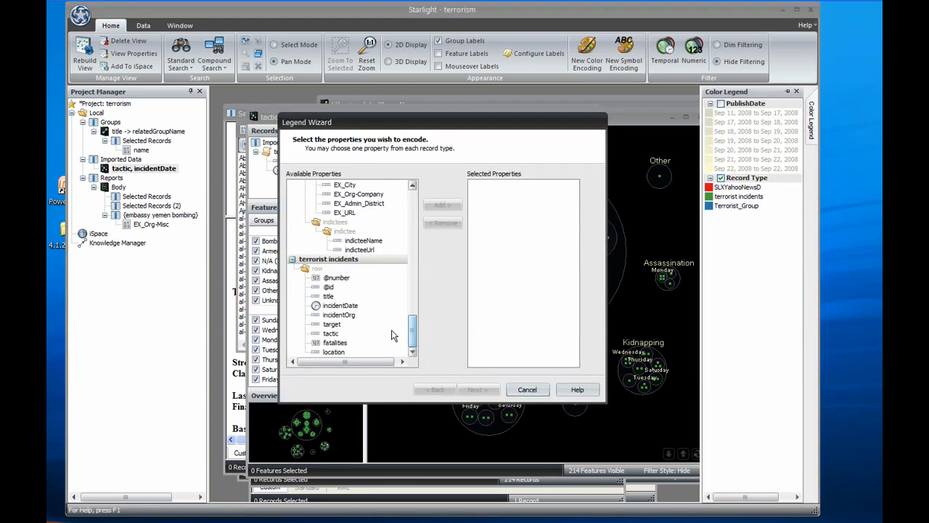
double_click(331, 324)
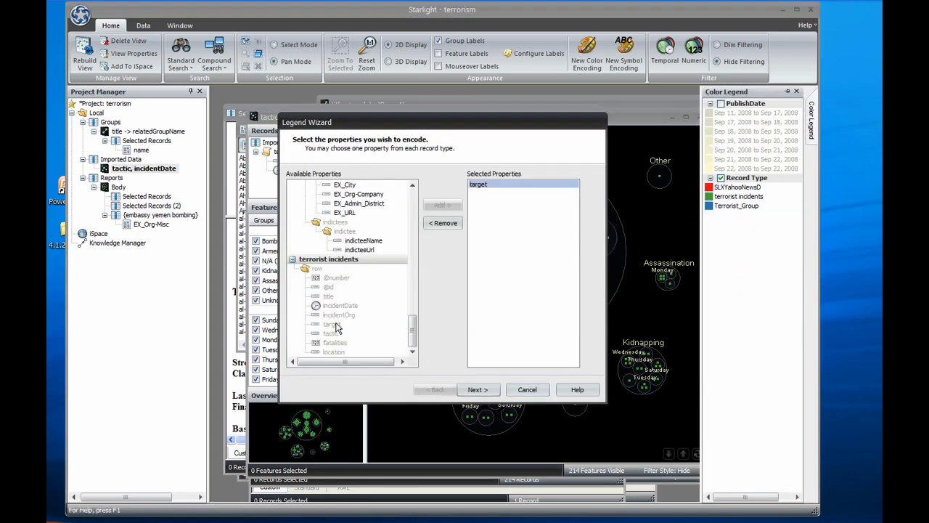
left_click(475, 389)
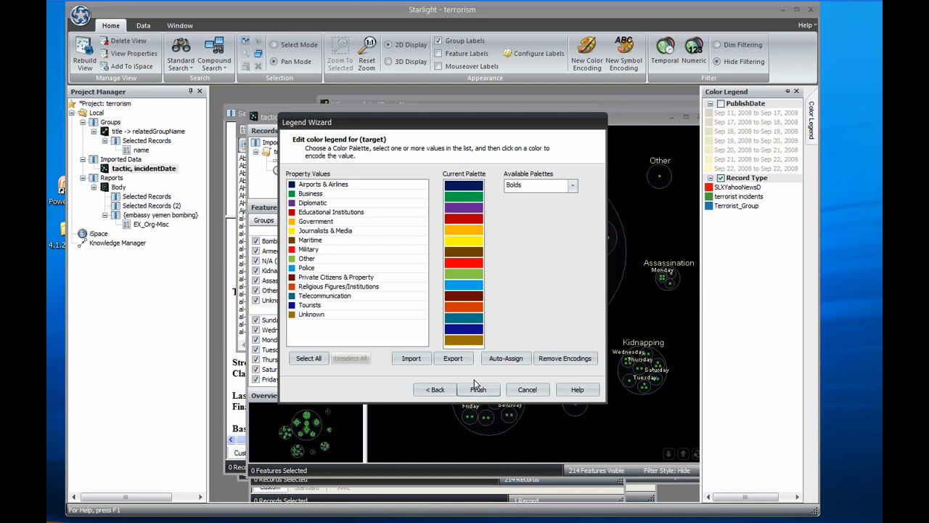
left_click(479, 393)
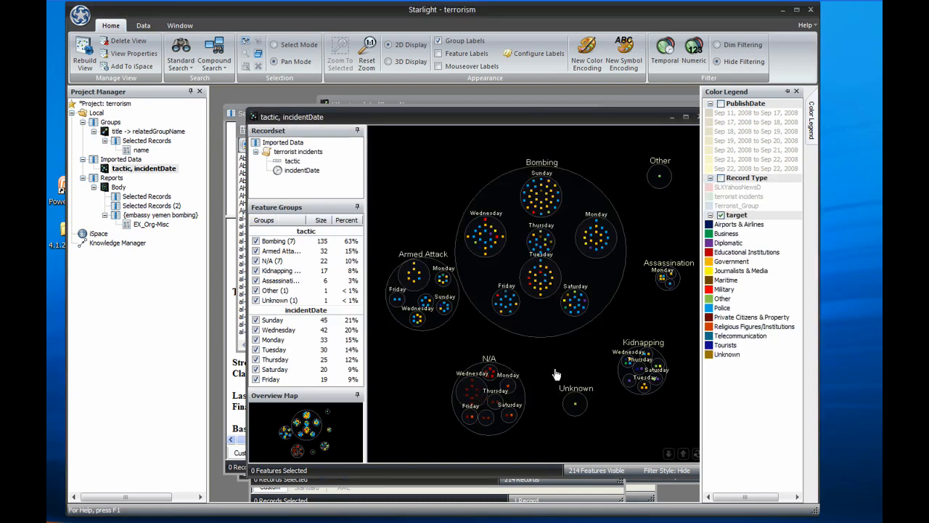